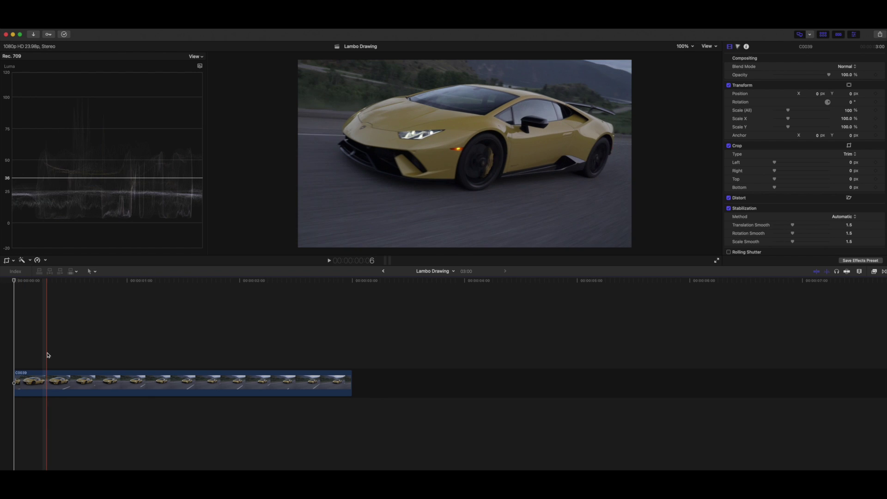
- Apply the ColorFinale effect from the Color Finale category to the C0039 clip
{"action": "left_click", "coordinate": [44, 381]}
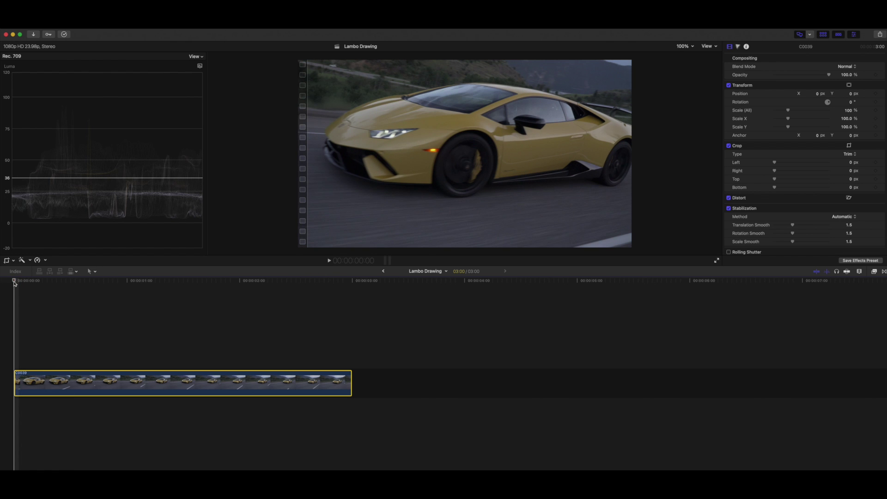
{"action": "mouse_move", "coordinate": [14, 284]}
{"action": "left_mouse_down"}
{"action": "mouse_move", "coordinate": [320, 312]}
{"action": "mouse_move", "coordinate": [50, 314]}
{"action": "mouse_move", "coordinate": [327, 316]}
{"action": "mouse_move", "coordinate": [16, 317]}
{"action": "mouse_move", "coordinate": [348, 319]}
{"action": "mouse_move", "coordinate": [50, 309]}
{"action": "mouse_move", "coordinate": [290, 312]}
{"action": "mouse_move", "coordinate": [87, 314]}
{"action": "mouse_move", "coordinate": [206, 316]}
{"action": "mouse_move", "coordinate": [37, 300]}
{"action": "mouse_move", "coordinate": [14, 285]}
{"action": "left_mouse_up"}
{"action": "mouse_move", "coordinate": [14, 284]}
{"action": "left_mouse_down"}
{"action": "mouse_move", "coordinate": [341, 309]}
{"action": "mouse_move", "coordinate": [19, 298]}
{"action": "left_mouse_up"}
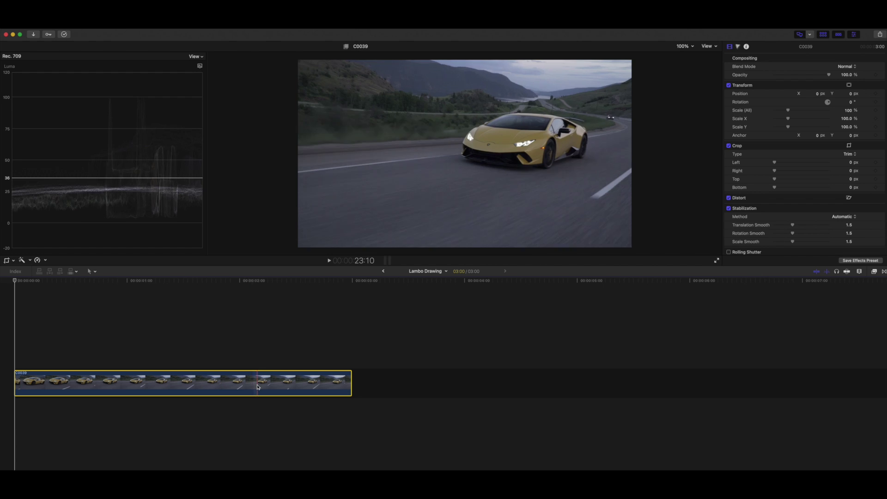
{"action": "left_click", "coordinate": [873, 275]}
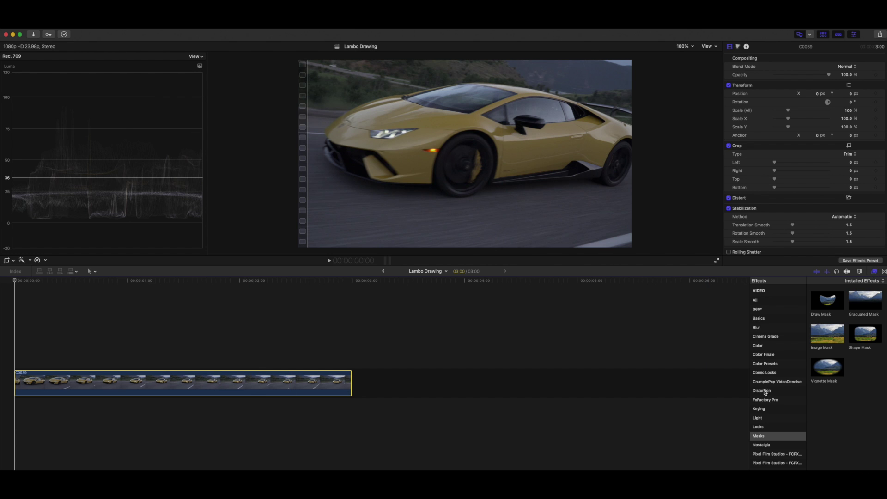
{"action": "left_click", "coordinate": [780, 354]}
{"action": "left_click_drag", "start_coordinate": [827, 308], "coordinate": [241, 390]}
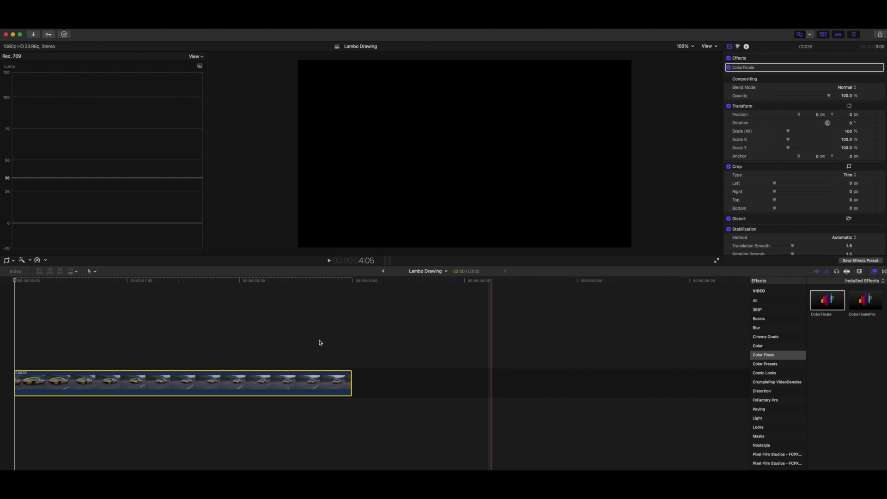
{"action": "left_click", "coordinate": [273, 341]}
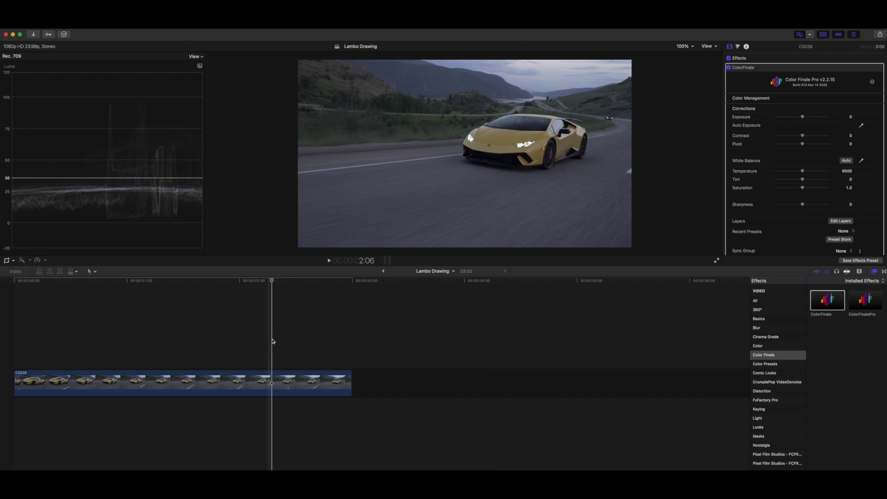
{"action": "left_click", "coordinate": [271, 383]}
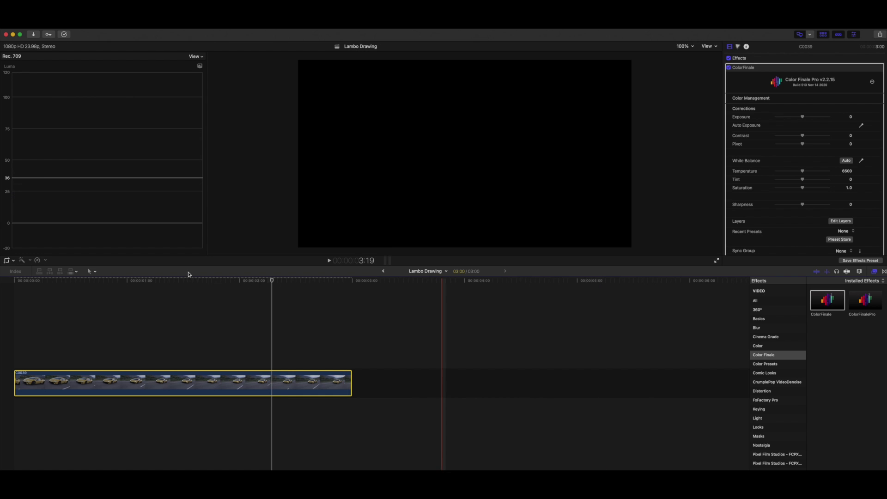
{"action": "left_click", "coordinate": [240, 281]}
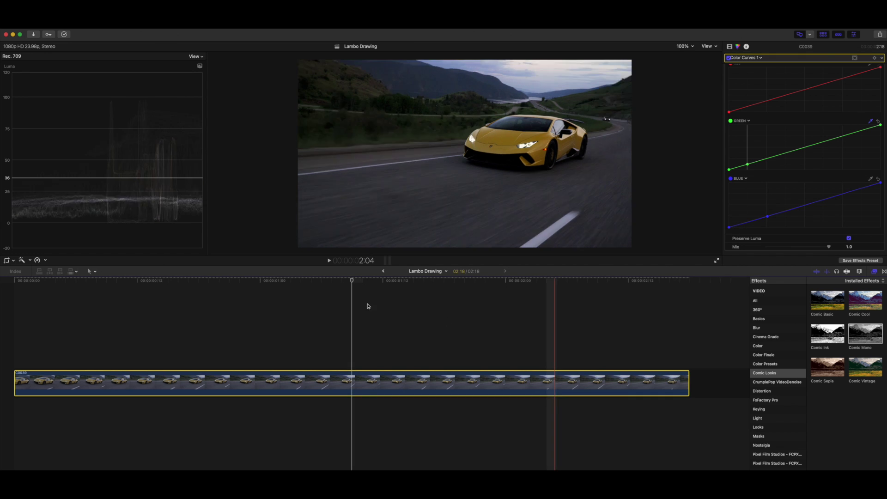
- Raise the lower control point of the blue curve slightly in the C0039 clip's Color Curves 1 correction
{"action": "left_click", "coordinate": [354, 283]}
{"action": "left_click_drag", "start_coordinate": [337, 283], "coordinate": [328, 284]}
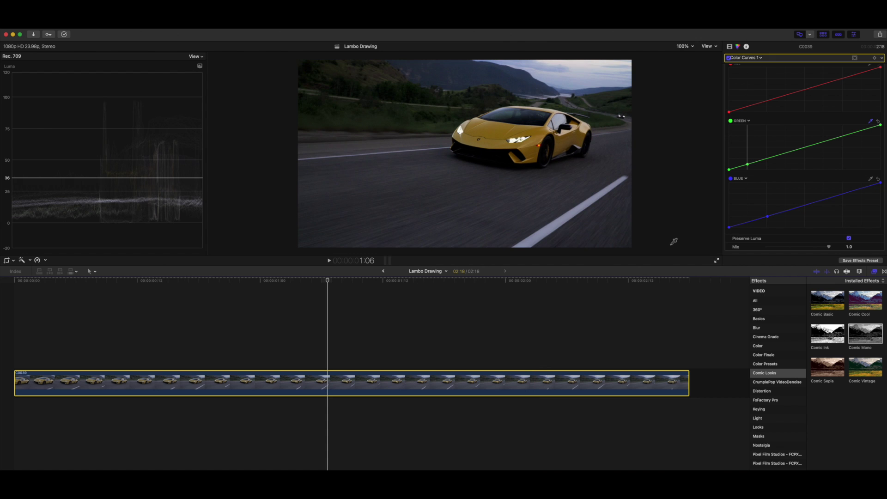
{"action": "scroll", "coordinate": [772, 164], "scroll_direction": "up", "scroll_amount": 2}
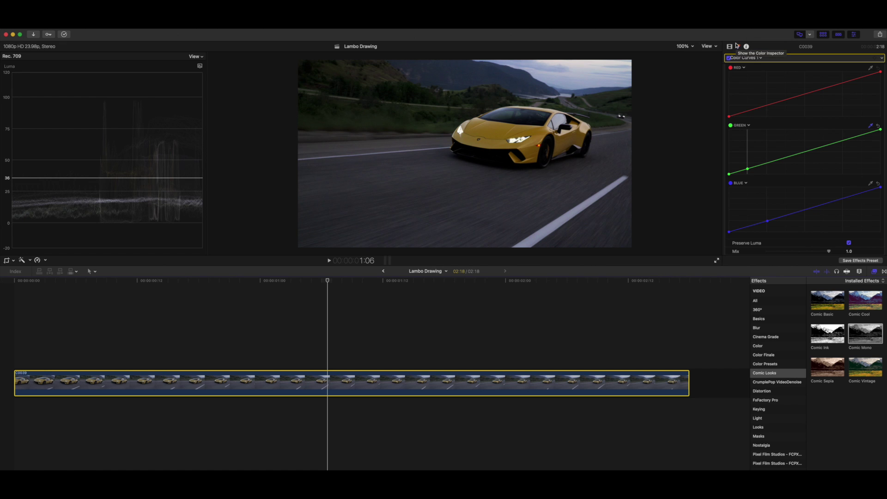
{"action": "left_click", "coordinate": [774, 355]}
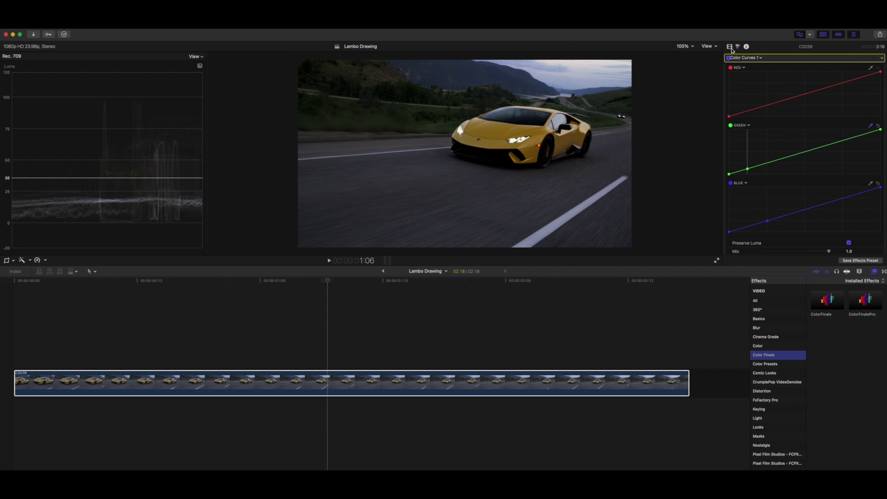
{"action": "left_click", "coordinate": [621, 376]}
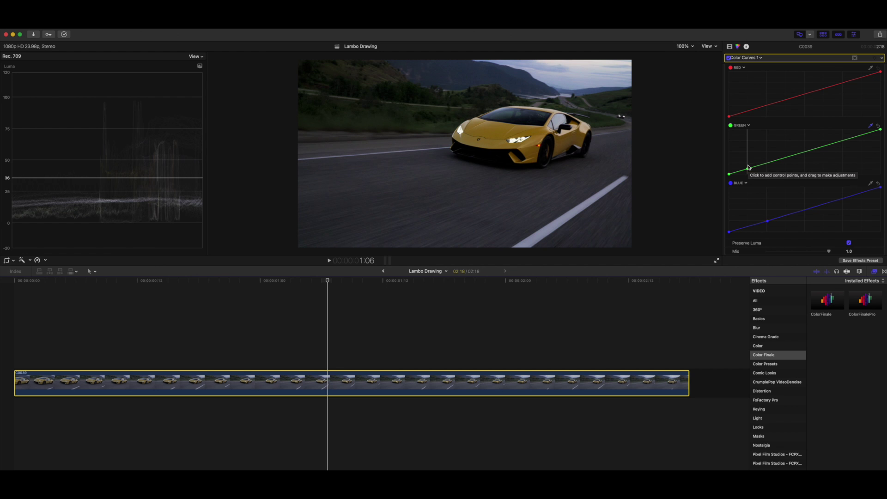
{"action": "scroll", "coordinate": [745, 171], "scroll_direction": "down", "scroll_amount": 1}
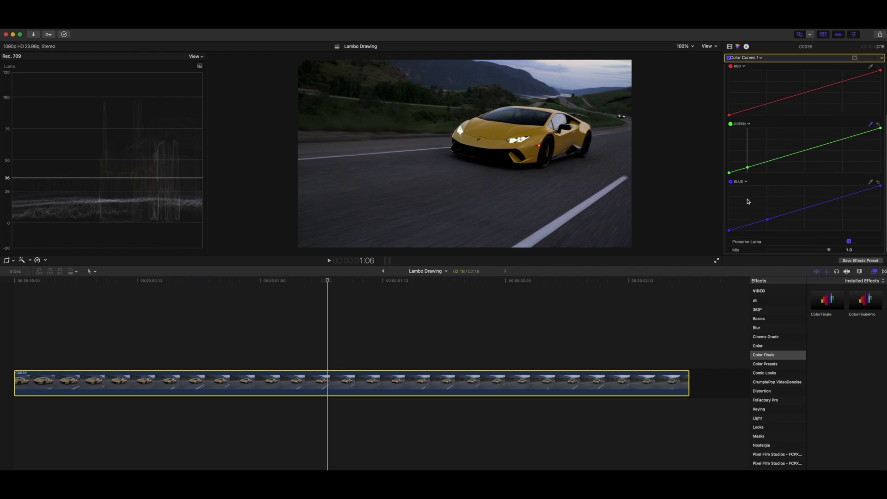
{"action": "left_click", "coordinate": [746, 167]}
{"action": "left_click", "coordinate": [768, 221]}
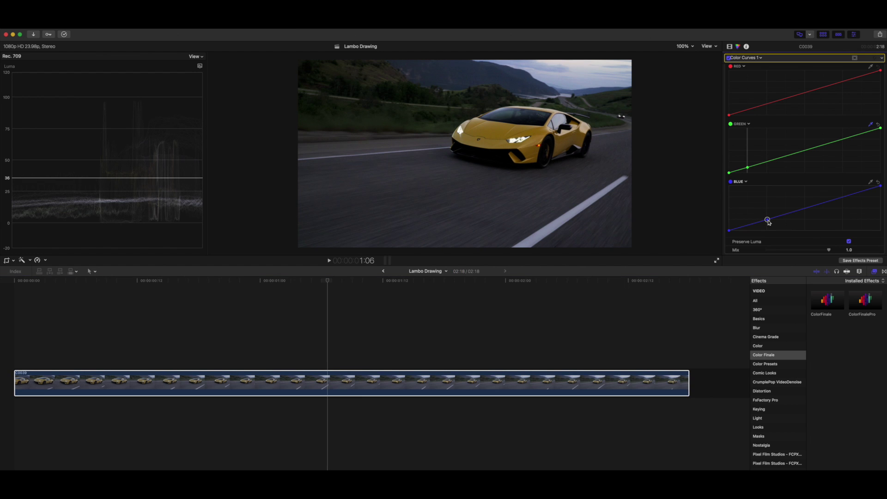
{"action": "mouse_move", "coordinate": [768, 223]}
{"action": "left_mouse_down"}
{"action": "mouse_move", "coordinate": [770, 214]}
{"action": "mouse_move", "coordinate": [768, 222]}
{"action": "left_mouse_up"}
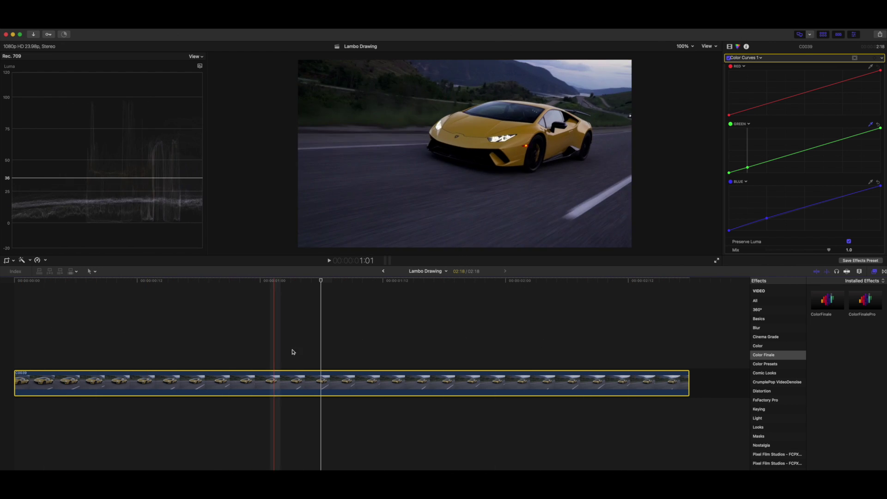
- Apply the Comic Mono effect from Comic Looks to the C0039 clip and enable it
{"action": "left_click", "coordinate": [642, 359]}
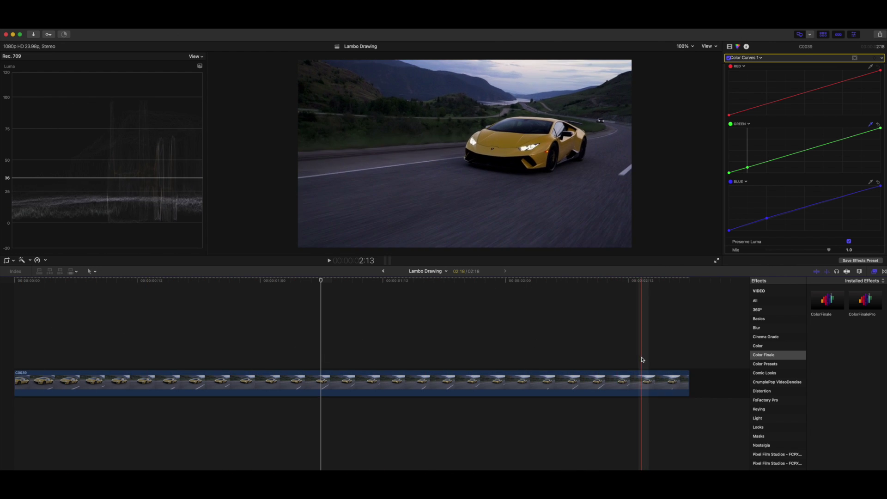
{"action": "left_click", "coordinate": [617, 384]}
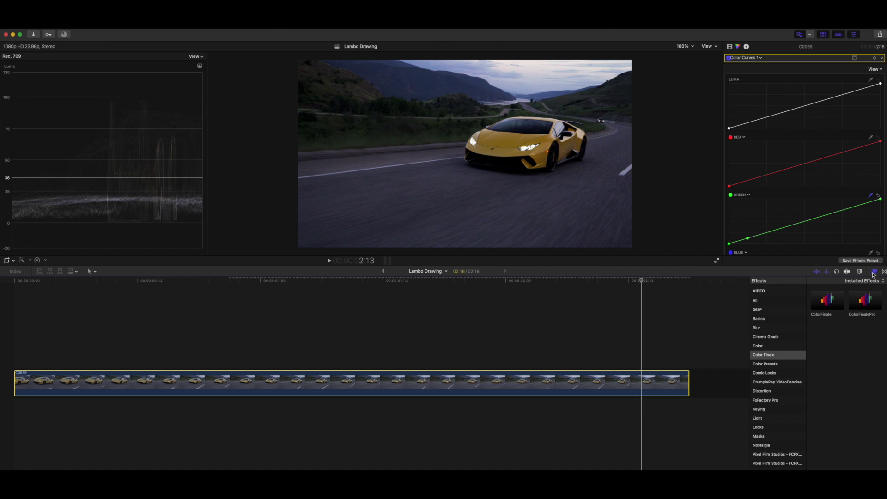
{"action": "left_click", "coordinate": [777, 374]}
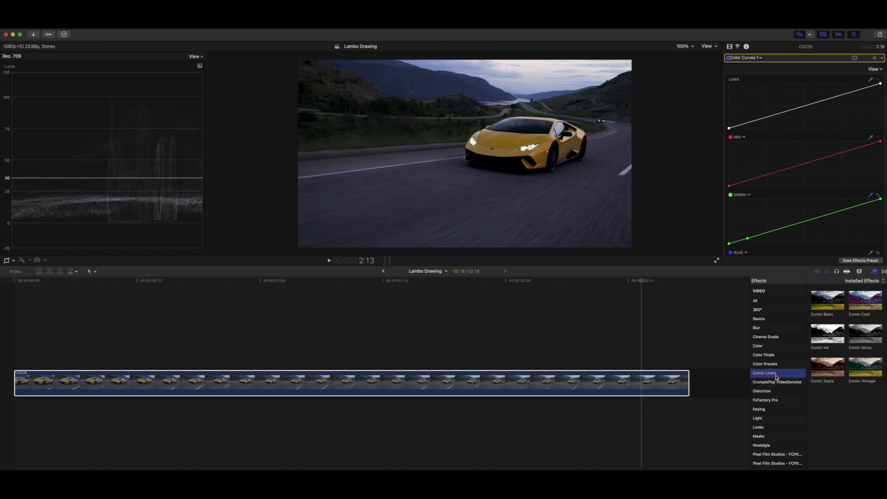
{"action": "scroll", "coordinate": [766, 375], "scroll_direction": "down", "scroll_amount": 1}
{"action": "left_click", "coordinate": [857, 334]}
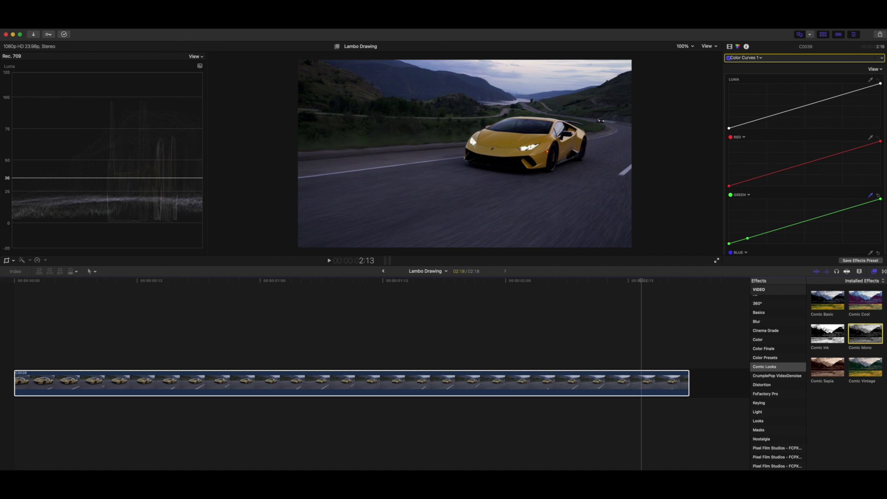
{"action": "left_click", "coordinate": [729, 46]}
{"action": "scroll", "coordinate": [773, 208], "scroll_direction": "down", "scroll_amount": 10}
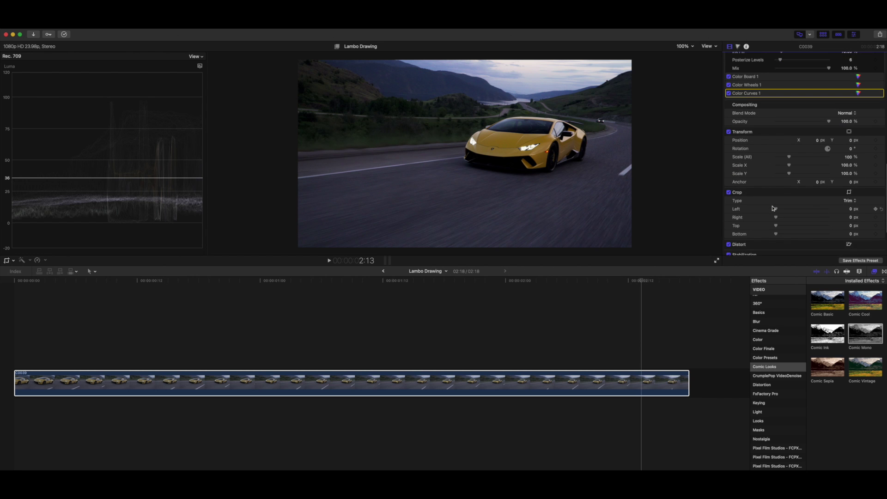
{"action": "left_click", "coordinate": [729, 104]}
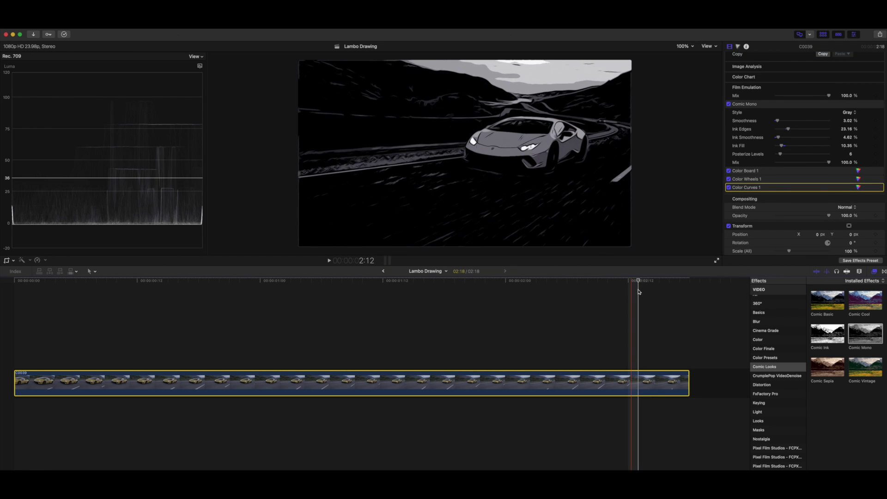
- Keyframe the Comic Mono Mix at 100% on the clip's first frame and at 0% at 2:00
{"action": "left_click", "coordinate": [474, 292]}
{"action": "left_click_drag", "start_coordinate": [467, 292], "coordinate": [9, 287]}
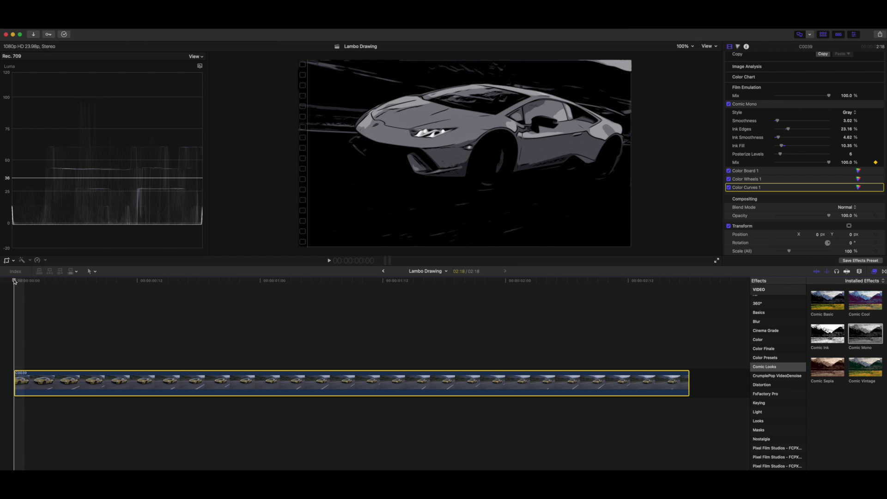
{"action": "left_click_drag", "start_coordinate": [14, 281], "coordinate": [505, 292]}
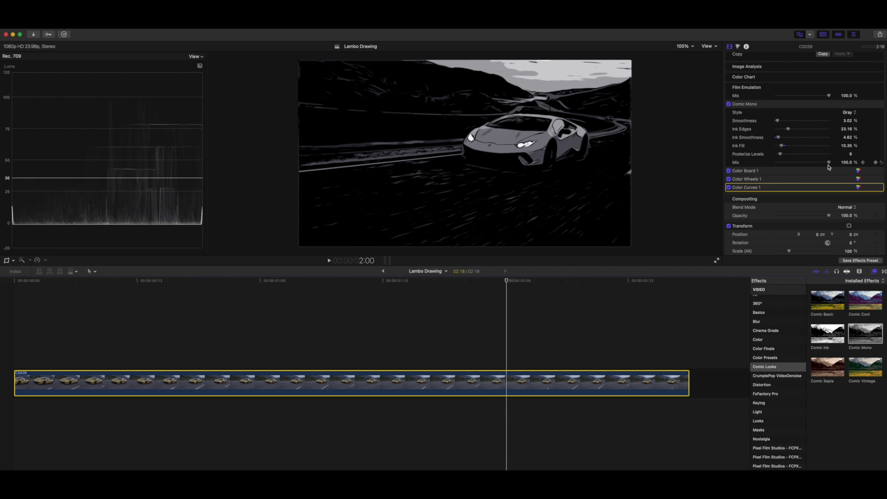
{"action": "left_click_drag", "start_coordinate": [827, 164], "coordinate": [769, 164]}
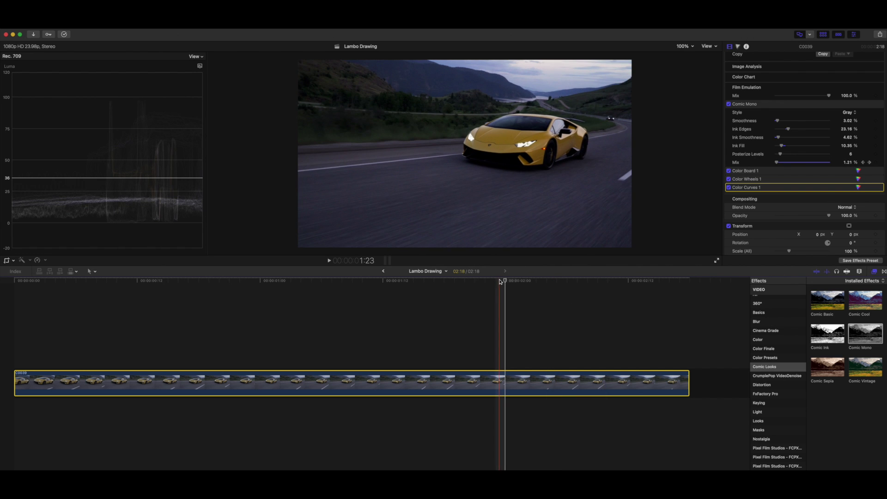
- Check the end of the clip and play it from the start to review the comic-to-colour transition
{"action": "left_click", "coordinate": [570, 285]}
{"action": "left_click_drag", "start_coordinate": [571, 287], "coordinate": [690, 298]}
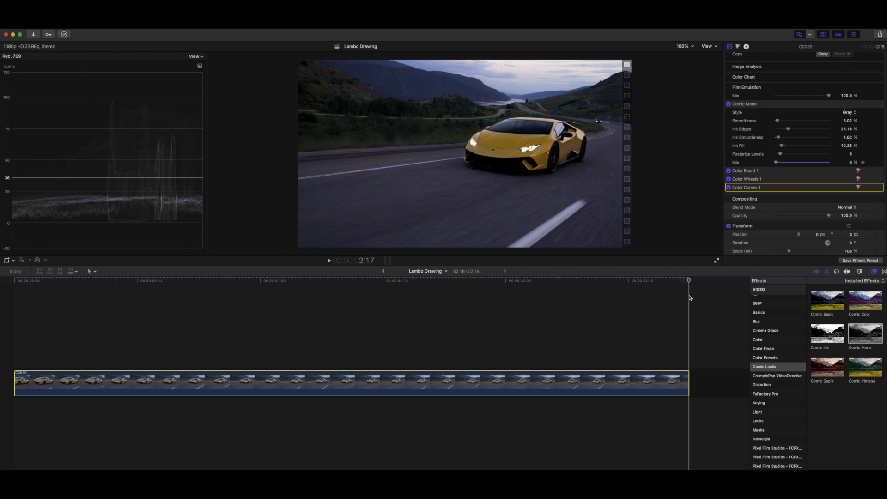
{"action": "left_click", "coordinate": [16, 294]}
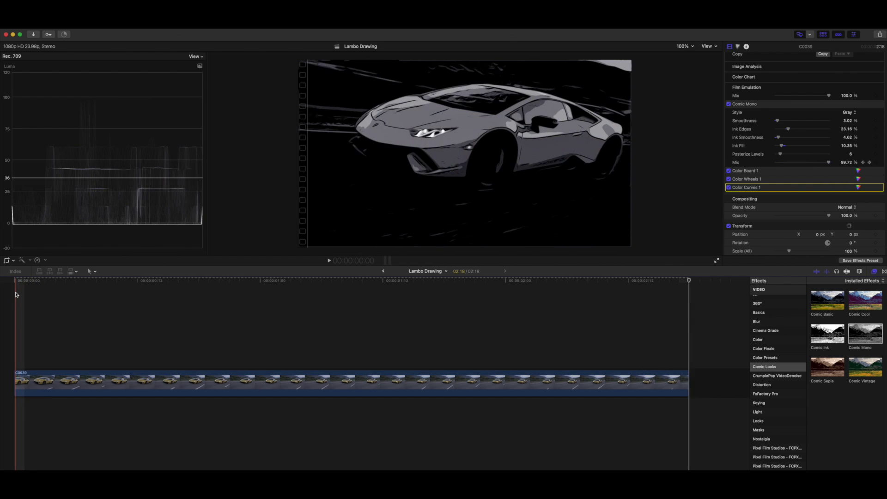
{"action": "key", "text": "space"}
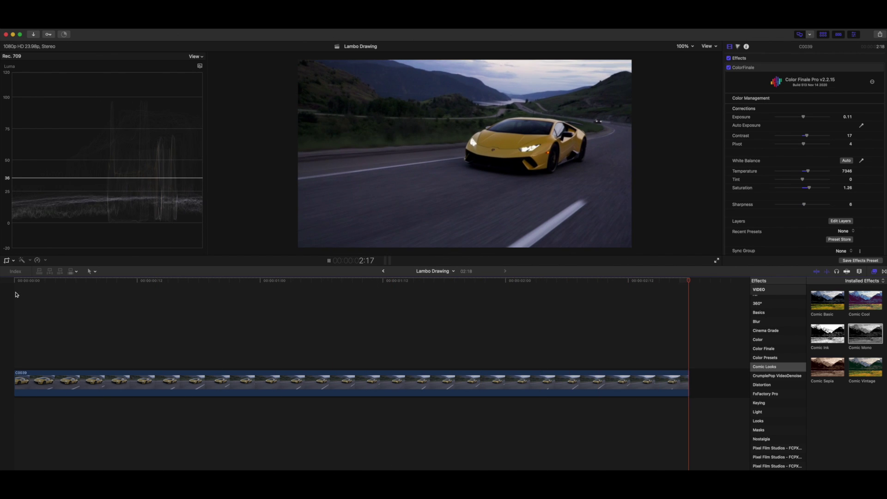
{"action": "left_click", "coordinate": [16, 294]}
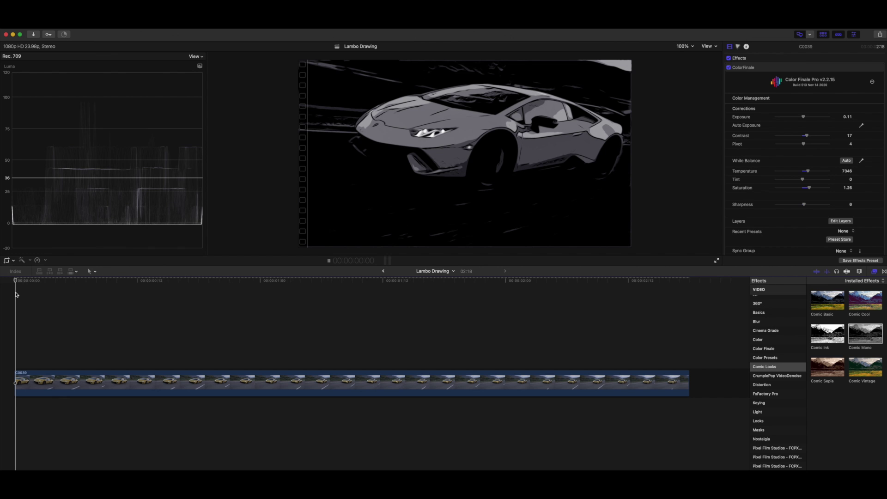
{"action": "key", "text": "space"}
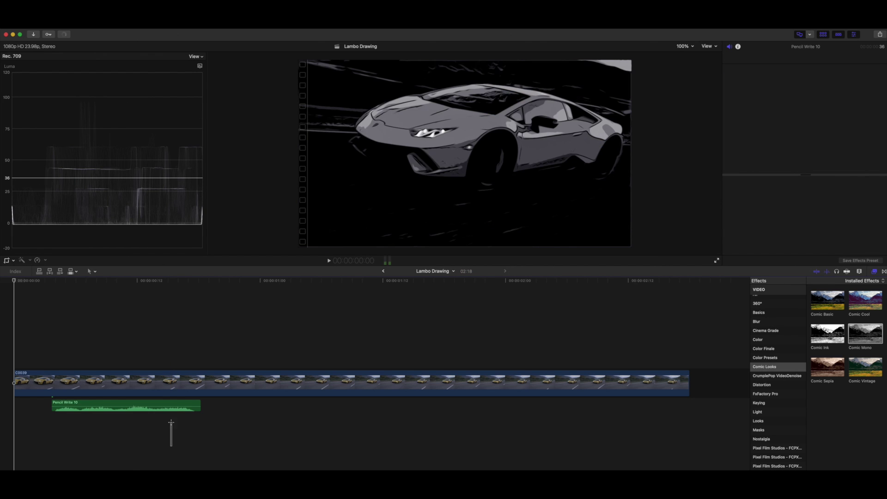
- Select the Pencil Write 10 audio clip beneath the video to inspect its audio settings
{"action": "left_click", "coordinate": [174, 407]}
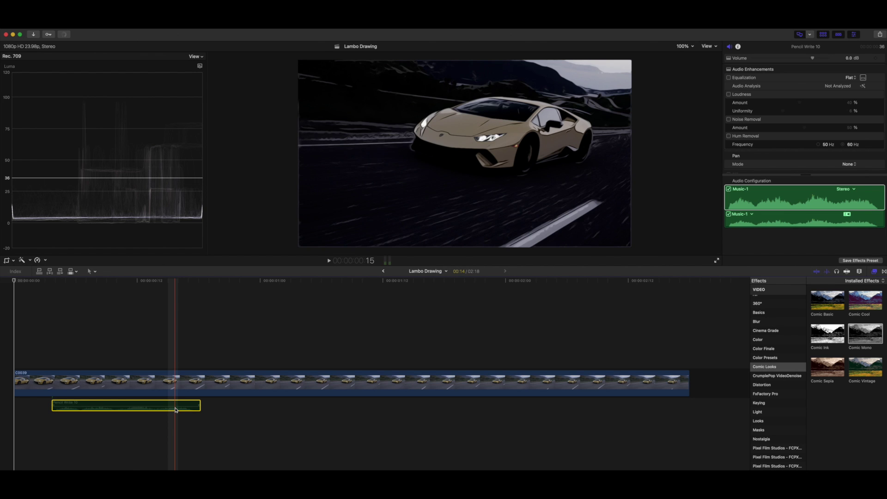
{"action": "mouse_move", "coordinate": [168, 405]}
{"action": "left_mouse_down"}
{"action": "mouse_move", "coordinate": [155, 407]}
{"action": "mouse_move", "coordinate": [169, 406]}
{"action": "left_mouse_up"}
{"action": "key", "text": "super+7"}
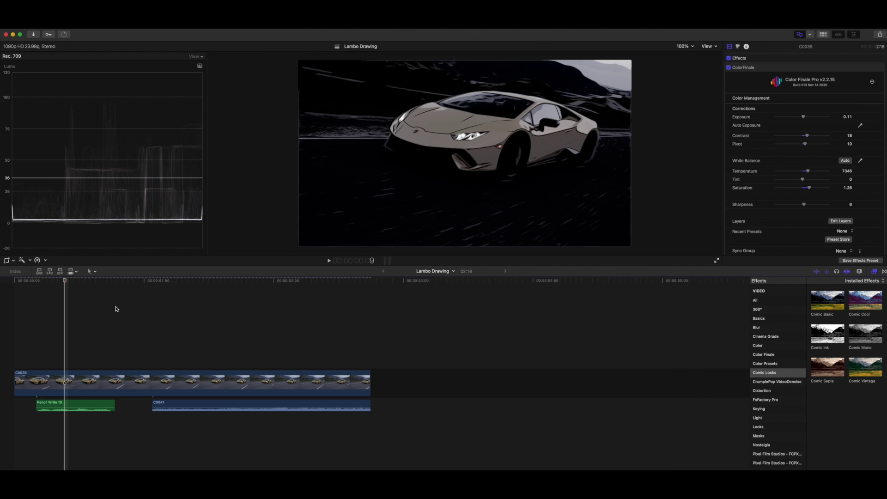
- Play the timeline from the beginning to review the transition together with the attached sound clips
{"action": "left_click", "coordinate": [17, 281]}
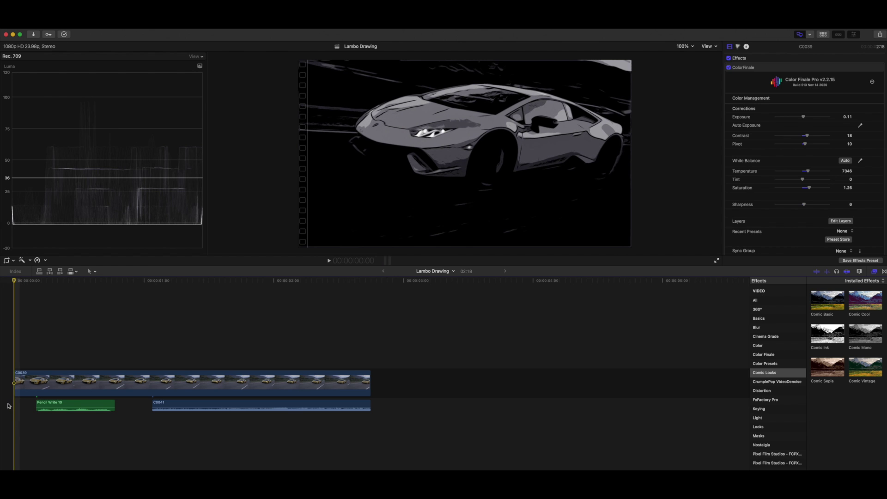
{"action": "key", "text": "space"}
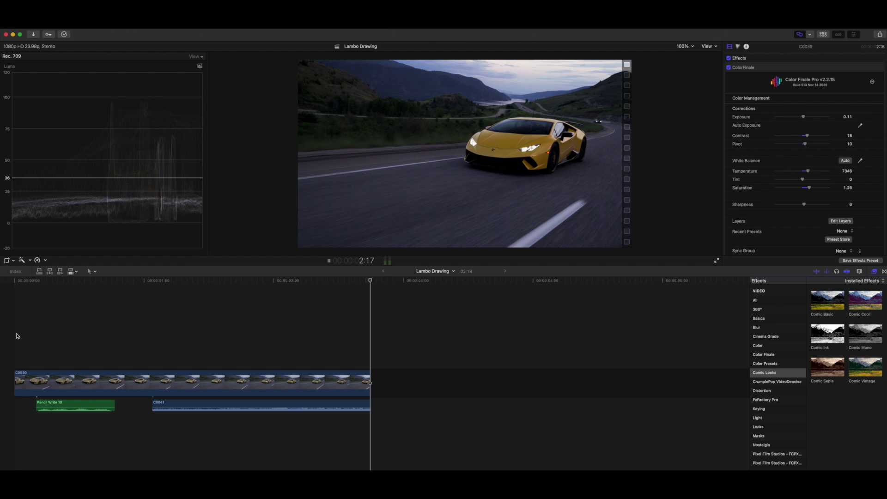
- Duplicate the C0039 clip with its Pencil Write 10 and C0041 audio clips at the end of the timeline
{"action": "mouse_move", "coordinate": [20, 332]}
{"action": "left_mouse_down"}
{"action": "mouse_move", "coordinate": [152, 396]}
{"action": "mouse_move", "coordinate": [249, 422]}
{"action": "left_mouse_up"}
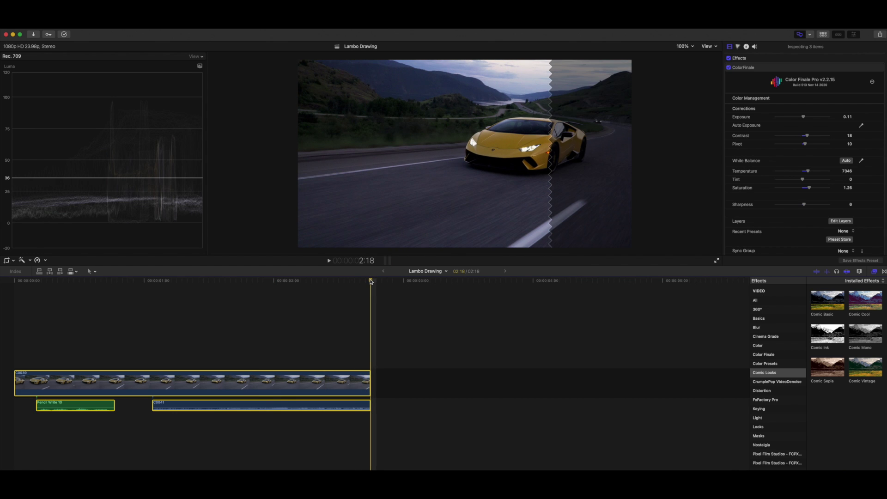
{"action": "key", "text": "super+v"}
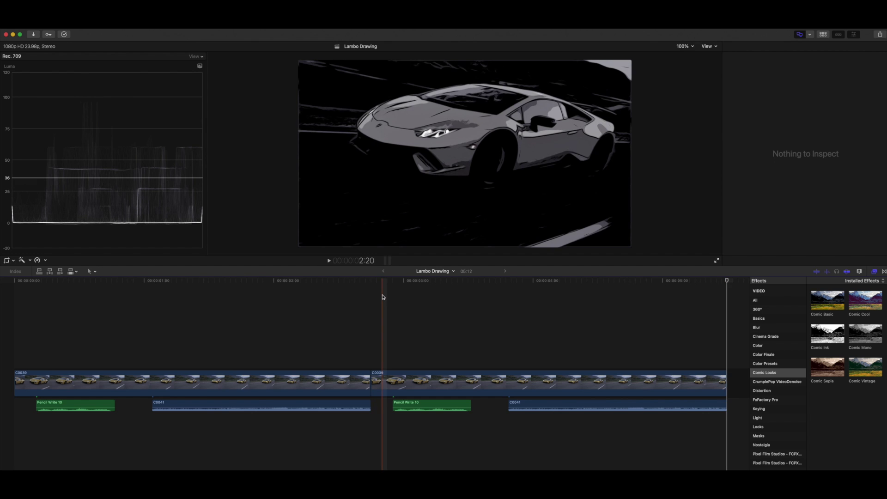
{"action": "key", "text": "super+minus"}
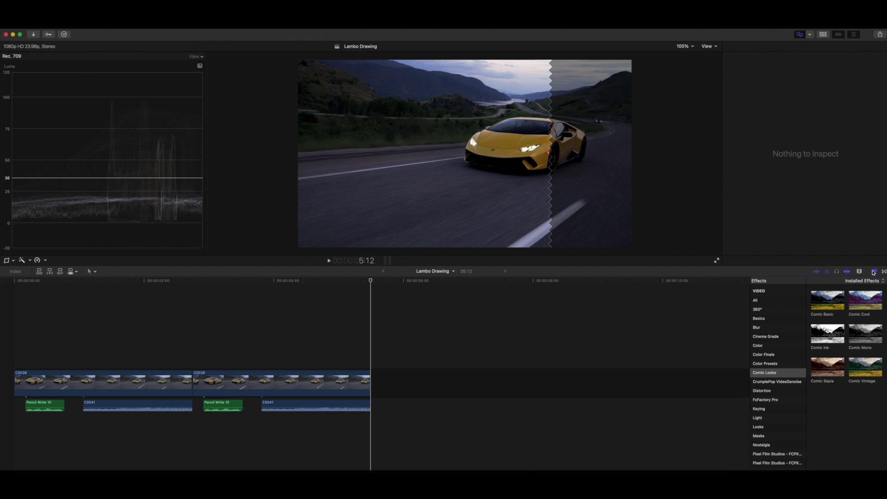
- Select the second C0039 clip together with its Pencil Write 10 and C0041 audio clips and reverse them
{"action": "left_click", "coordinate": [874, 272]}
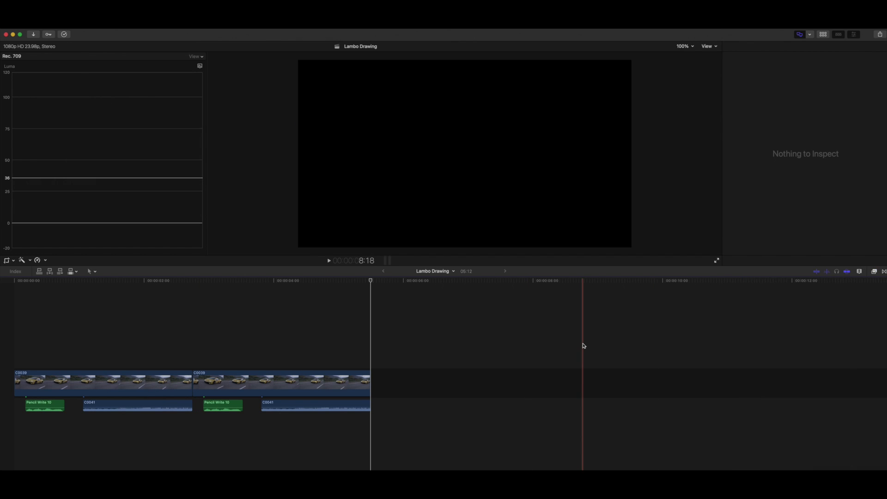
{"action": "key", "text": "super+equal"}
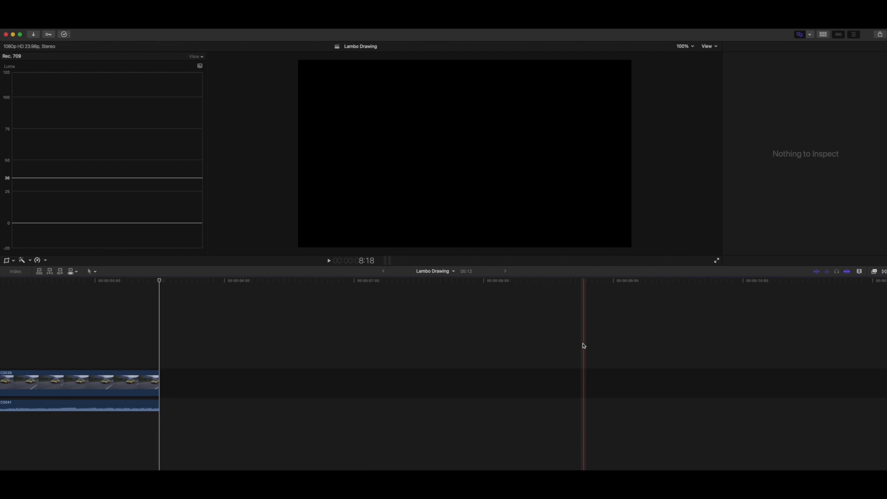
{"action": "scroll", "coordinate": [582, 345], "scroll_direction": "left", "scroll_amount": 12}
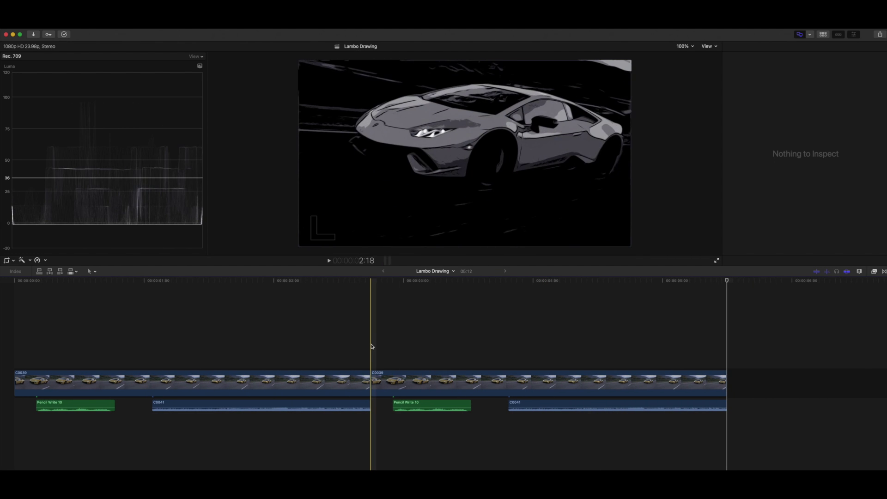
{"action": "mouse_move", "coordinate": [375, 343]}
{"action": "left_mouse_down"}
{"action": "mouse_move", "coordinate": [532, 411]}
{"action": "mouse_move", "coordinate": [530, 430]}
{"action": "left_mouse_up"}
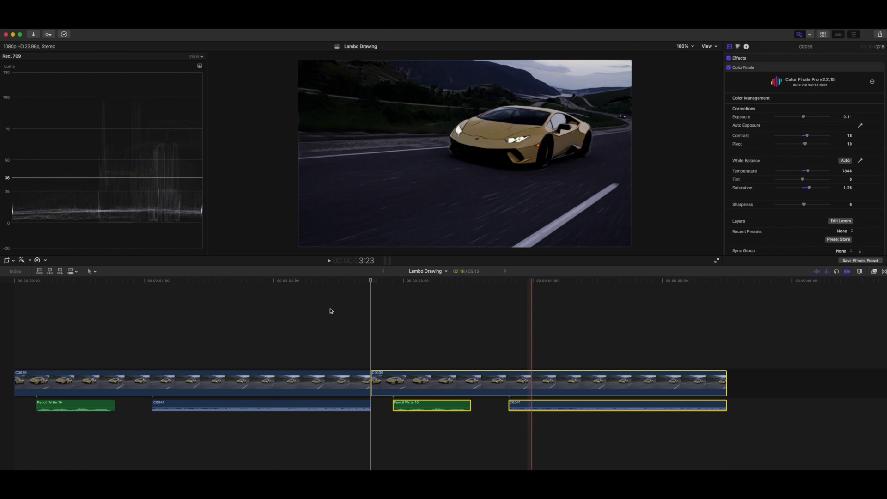
{"action": "left_click", "coordinate": [41, 260]}
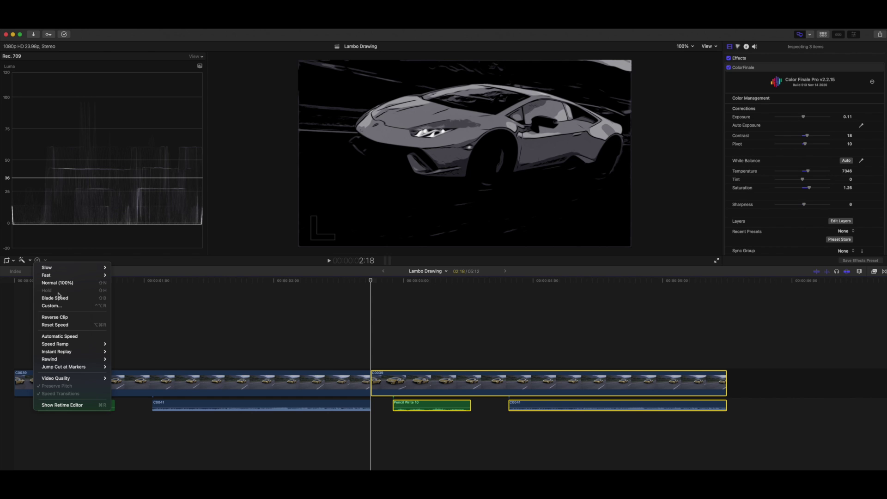
{"action": "left_click", "coordinate": [71, 319]}
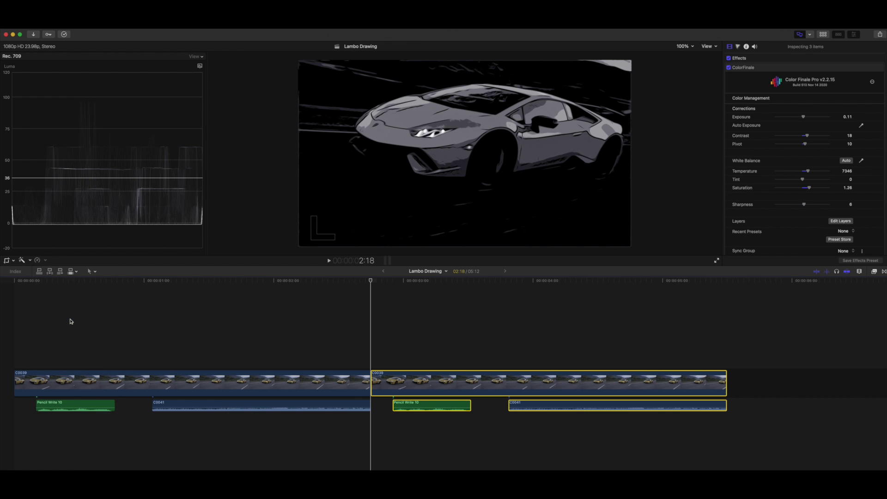
- Reposition the reversed audio, placing C0041 near the start of the second C0039 clip and Pencil Write 10 near its end
{"action": "mouse_move", "coordinate": [451, 407]}
{"action": "left_mouse_down"}
{"action": "mouse_move", "coordinate": [484, 436]}
{"action": "mouse_move", "coordinate": [553, 450]}
{"action": "mouse_move", "coordinate": [677, 443]}
{"action": "mouse_move", "coordinate": [679, 429]}
{"action": "left_mouse_up"}
{"action": "left_click_drag", "start_coordinate": [616, 414], "coordinate": [499, 415]}
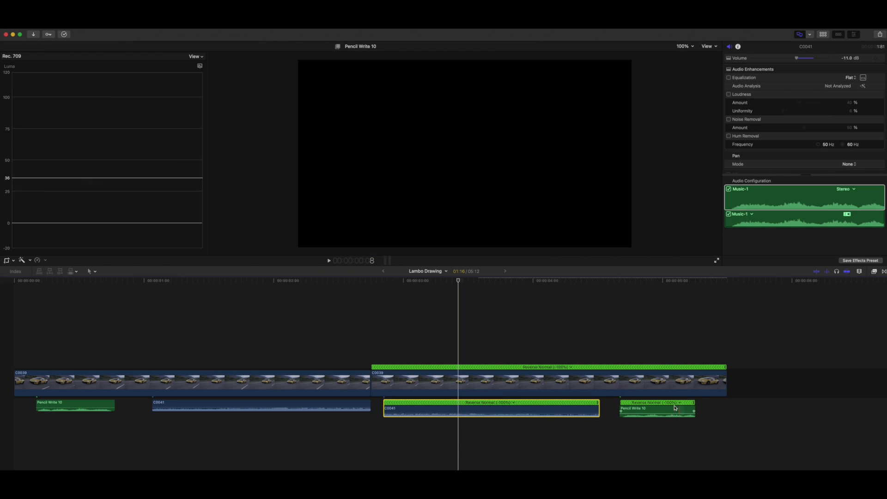
{"action": "left_click", "coordinate": [670, 411]}
{"action": "left_click_drag", "start_coordinate": [671, 411], "coordinate": [685, 413]}
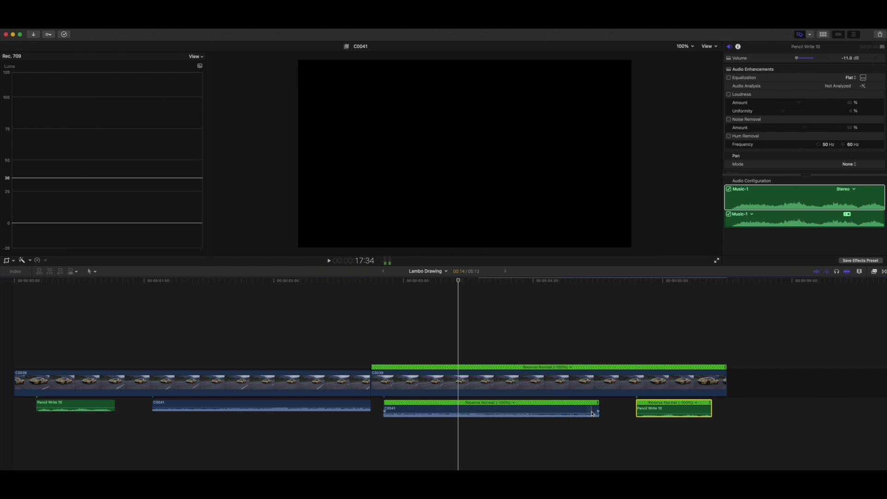
- Delete the reversed C0041 audio clip from beneath the second C0039 clip
{"action": "left_click_drag", "start_coordinate": [598, 409], "coordinate": [588, 410]}
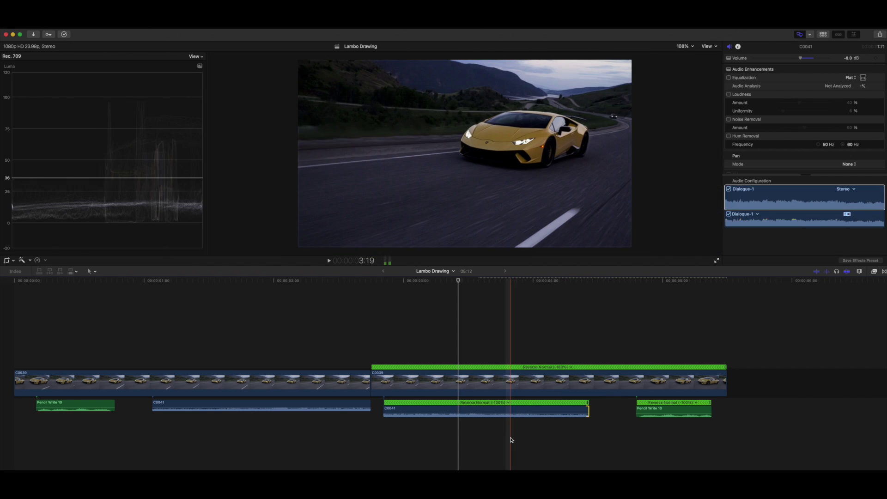
{"action": "left_click", "coordinate": [511, 413]}
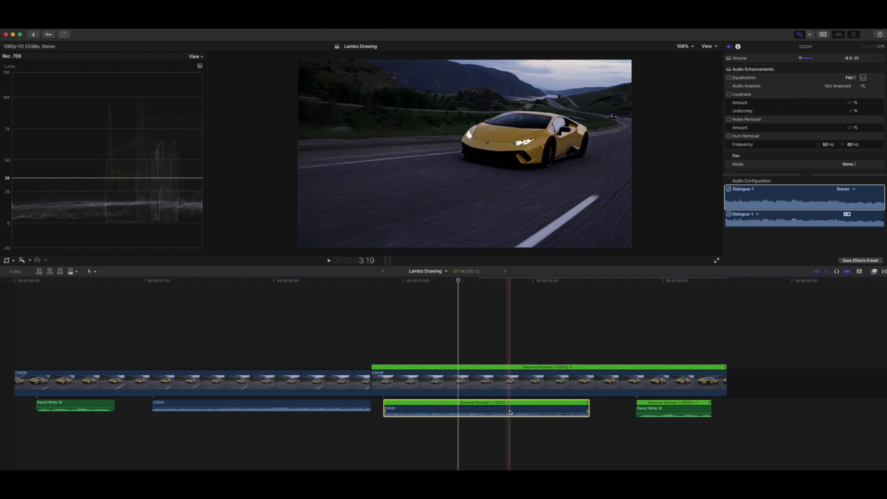
{"action": "key", "text": "Delete"}
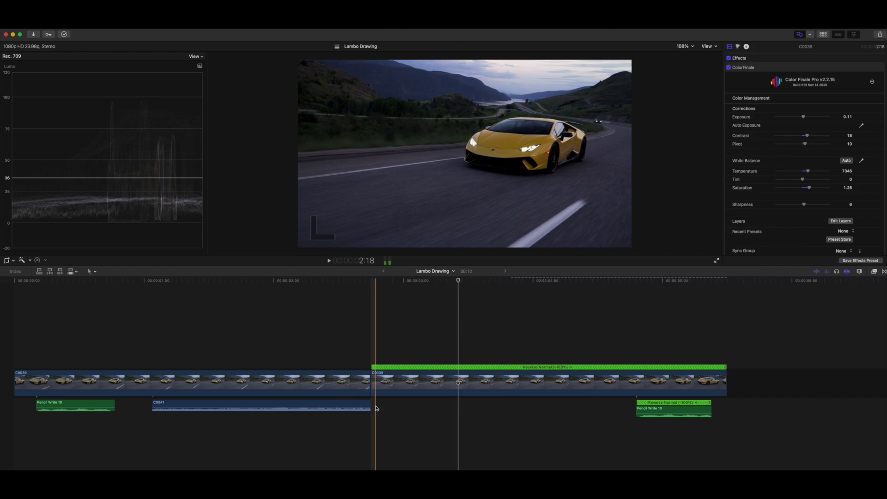
- Trim the end of the first C0041 audio clip back to about 2:14 and play the timeline from the beginning
{"action": "left_click_drag", "start_coordinate": [329, 407], "coordinate": [352, 402]}
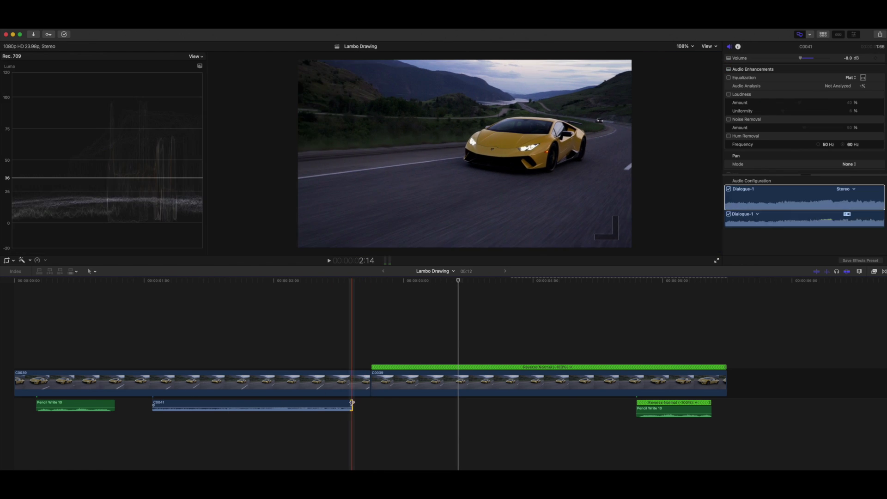
{"action": "left_click", "coordinate": [6, 331]}
{"action": "key", "text": "space"}
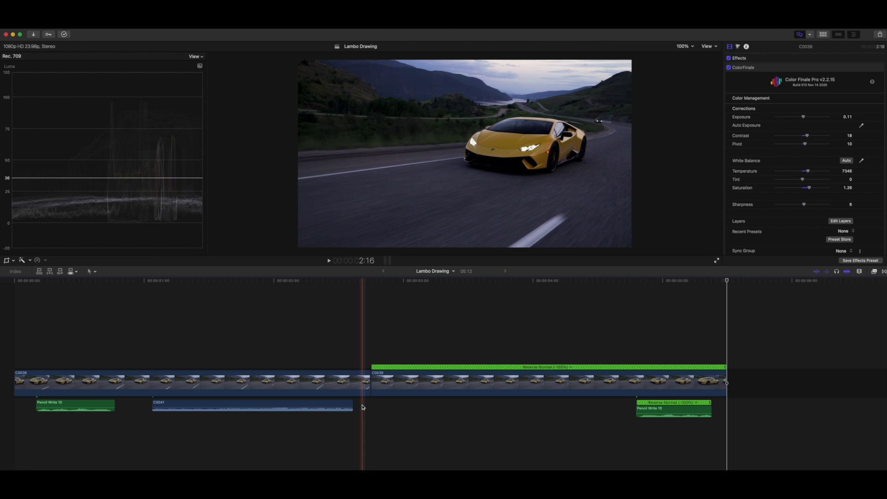
- Silence the existing audio clips and connect the Ascend Rewind sound beneath the reversed clip, aligned with its start
{"action": "mouse_move", "coordinate": [73, 459]}
{"action": "left_mouse_down"}
{"action": "mouse_move", "coordinate": [708, 441]}
{"action": "mouse_move", "coordinate": [791, 416]}
{"action": "mouse_move", "coordinate": [787, 404]}
{"action": "left_mouse_up"}
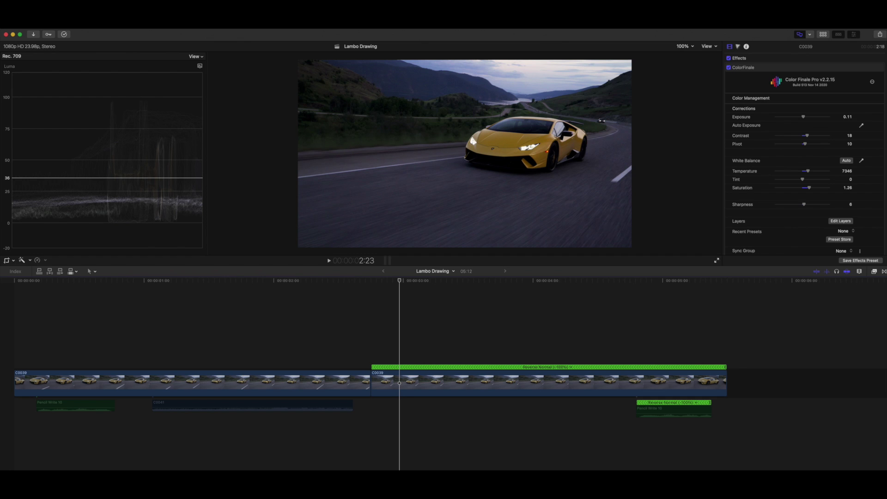
{"action": "key", "text": "super+q"}
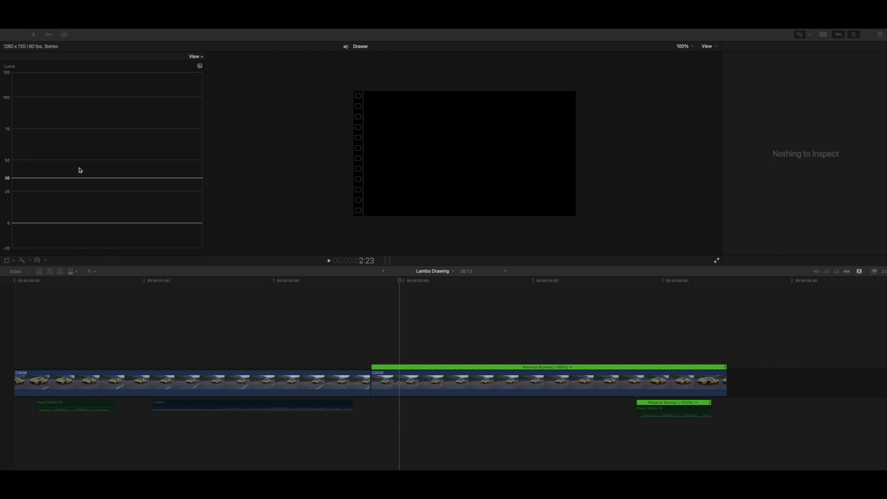
{"action": "left_click_drag", "start_coordinate": [412, 423], "coordinate": [412, 424]}
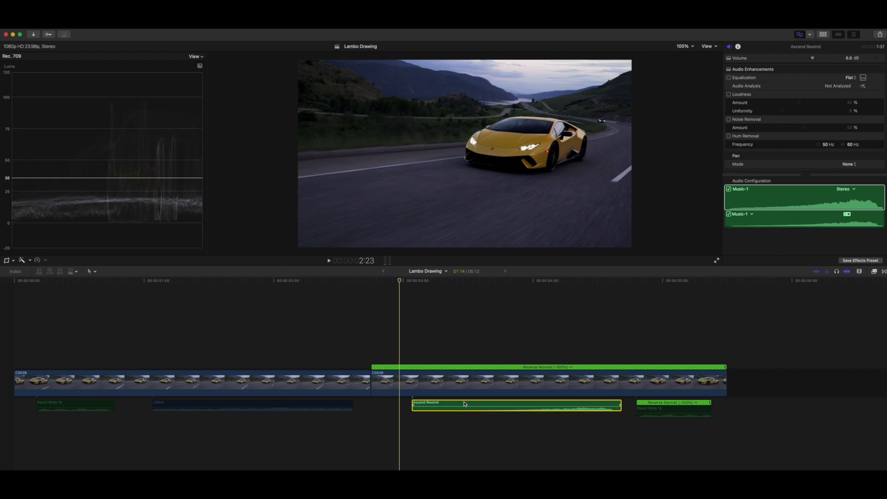
{"action": "left_click_drag", "start_coordinate": [464, 403], "coordinate": [423, 404]}
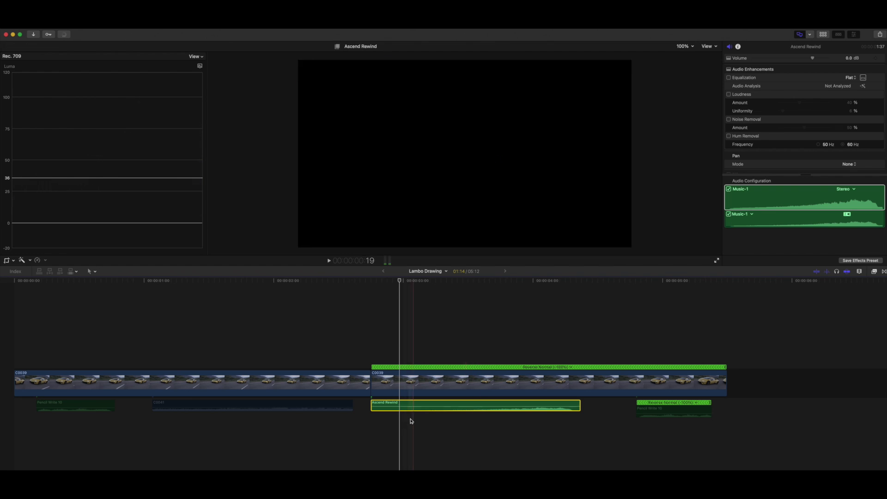
- Shorten the start of the Ascend Rewind sound and play the section from 2:23
{"action": "left_click_drag", "start_coordinate": [377, 401], "coordinate": [409, 418]}
{"action": "left_click", "coordinate": [399, 354]}
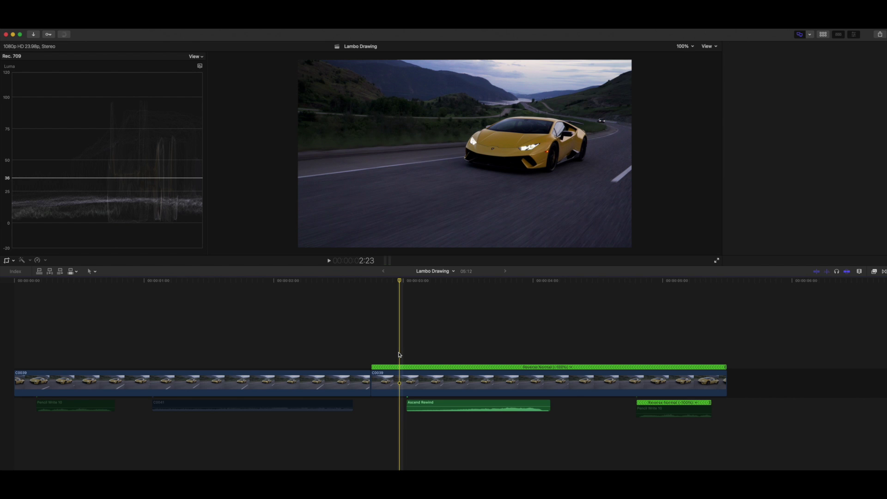
{"action": "key", "text": "space"}
{"action": "key", "text": "space"}
- Trim slightly more off the start of Ascend Rewind and move it to begin at 2:17, just before the cut
{"action": "left_click_drag", "start_coordinate": [407, 401], "coordinate": [414, 401]}
{"action": "left_click", "coordinate": [505, 407]}
{"action": "left_click_drag", "start_coordinate": [505, 406], "coordinate": [459, 408]}
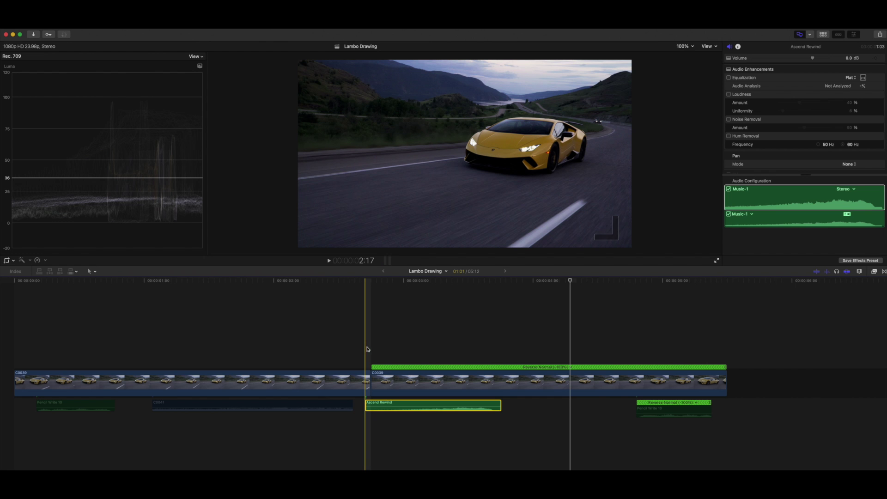
- Re-enable the C0041 and both Pencil Write 10 audio clips and play the timeline from the beginning
{"action": "left_click", "coordinate": [228, 403]}
{"action": "left_click", "coordinate": [74, 405]}
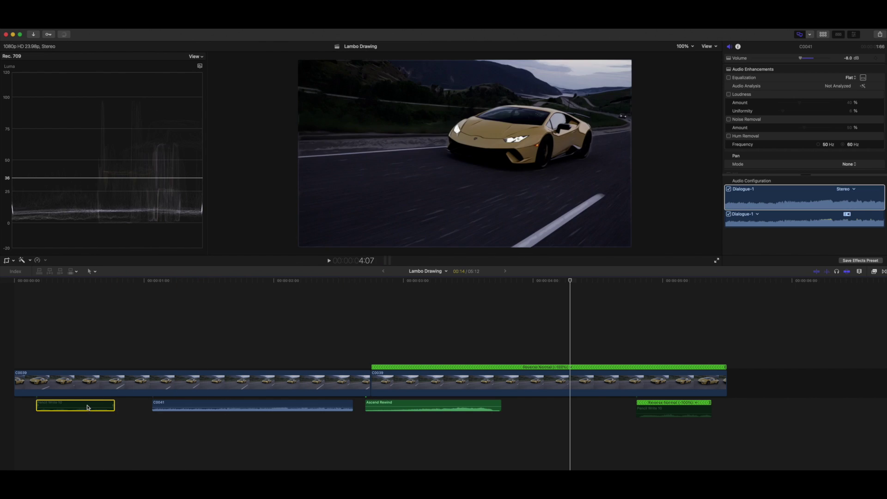
{"action": "left_click", "coordinate": [672, 408]}
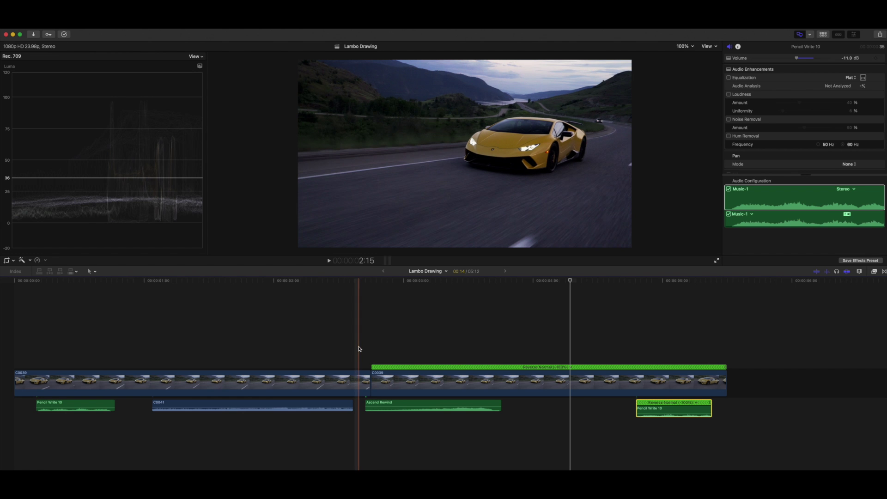
{"action": "left_click", "coordinate": [14, 336]}
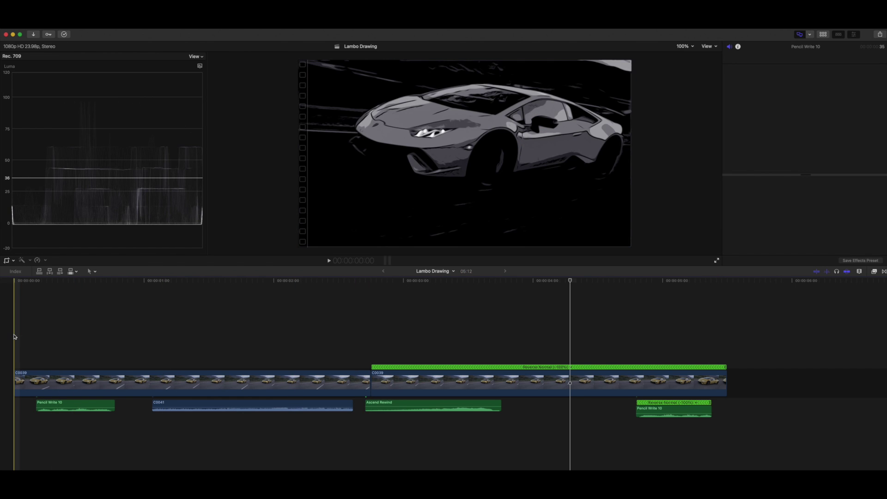
{"action": "key", "text": "space"}
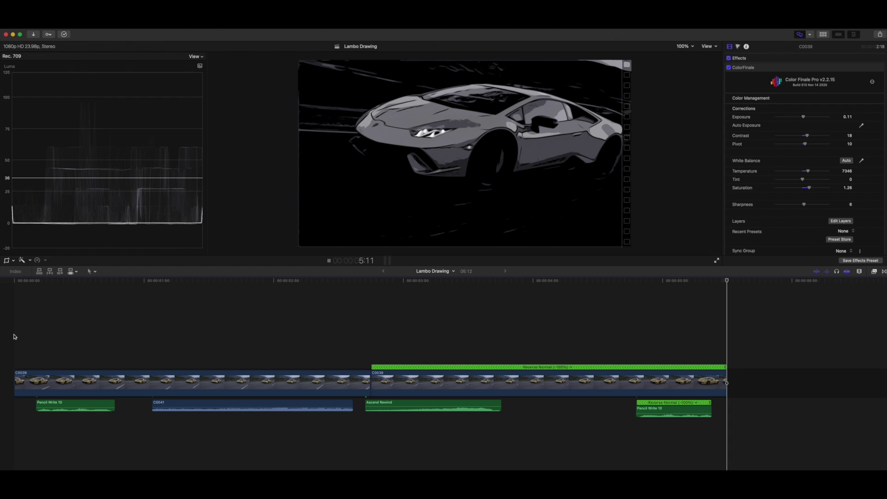
- Duplicate both C0039 clips and all their attached sound clips at the end of the timeline, from 5:12
{"action": "left_click", "coordinate": [15, 337]}
{"action": "left_click_drag", "start_coordinate": [17, 334], "coordinate": [113, 332]}
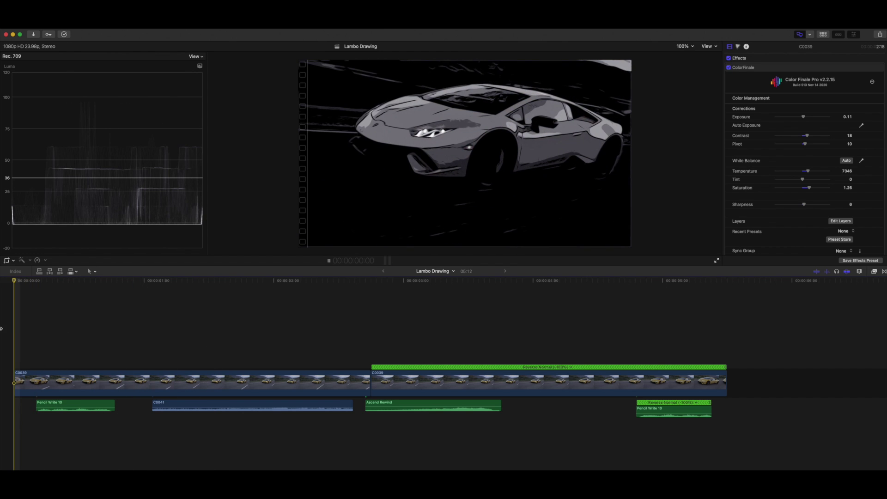
{"action": "left_click_drag", "start_coordinate": [13, 328], "coordinate": [683, 439]}
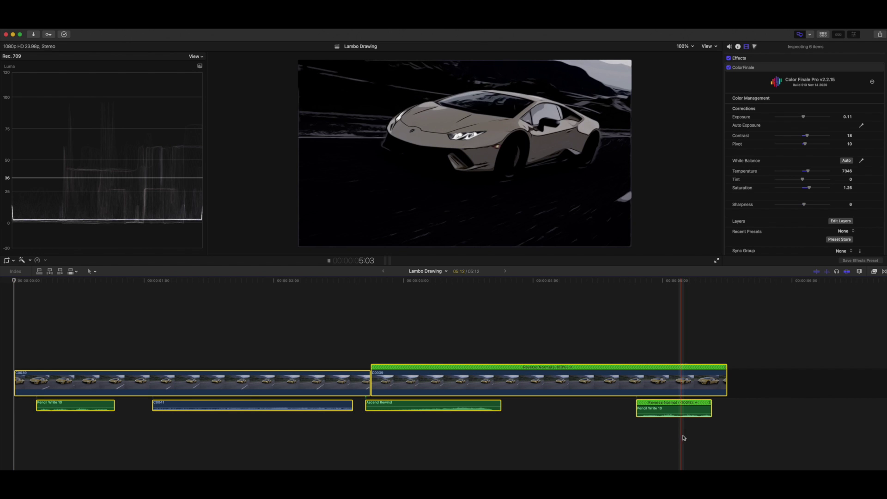
{"action": "left_click", "coordinate": [729, 331]}
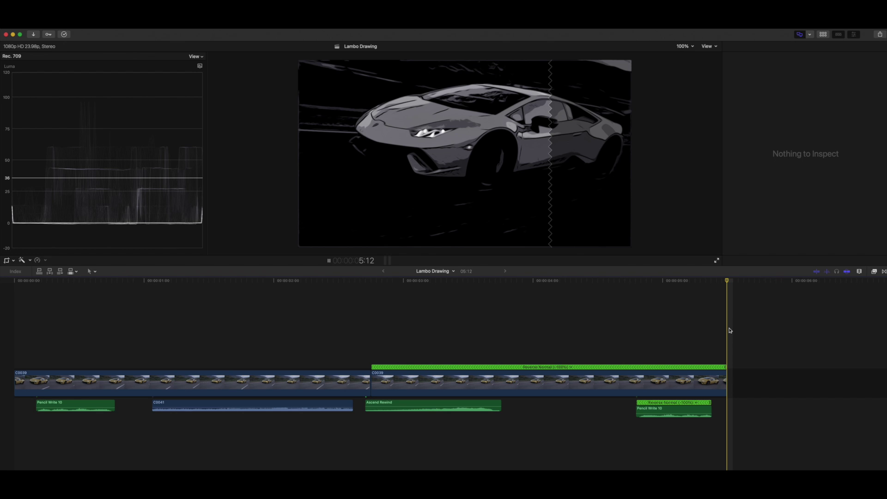
{"action": "key", "text": "super+v"}
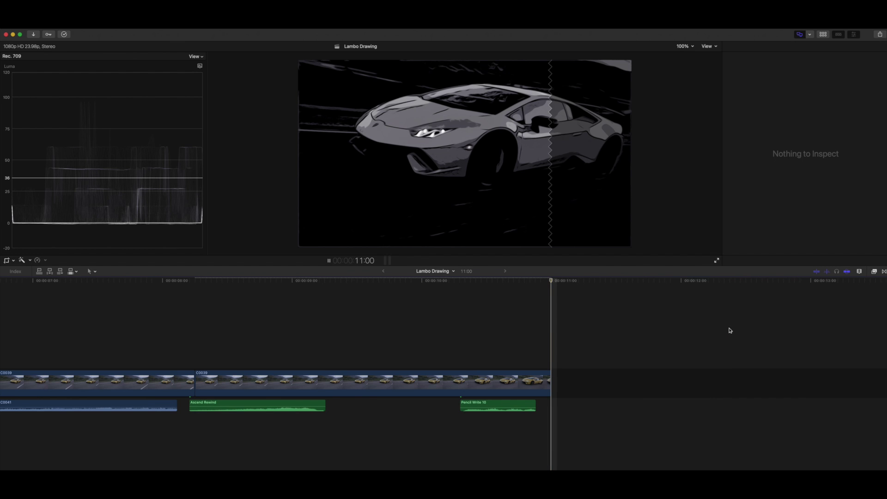
{"action": "key", "text": "super+minus"}
{"action": "scroll", "coordinate": [582, 342], "scroll_direction": "left", "scroll_amount": 3}
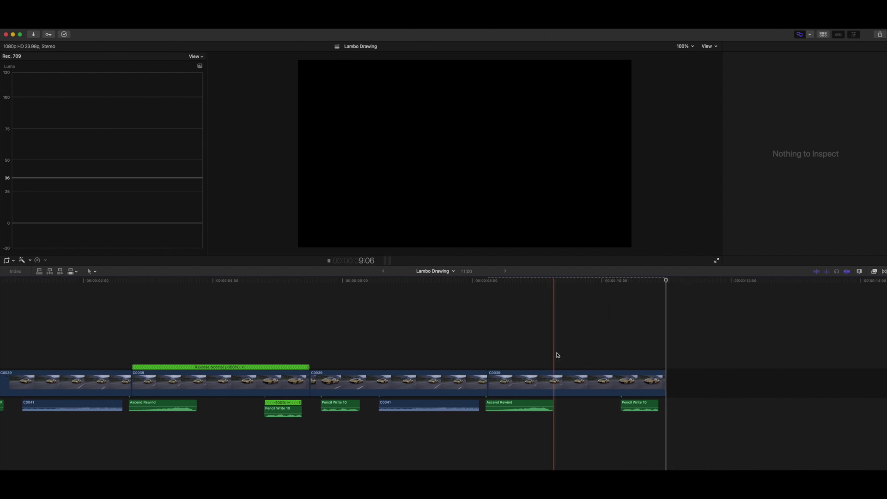
{"action": "left_click", "coordinate": [548, 381]}
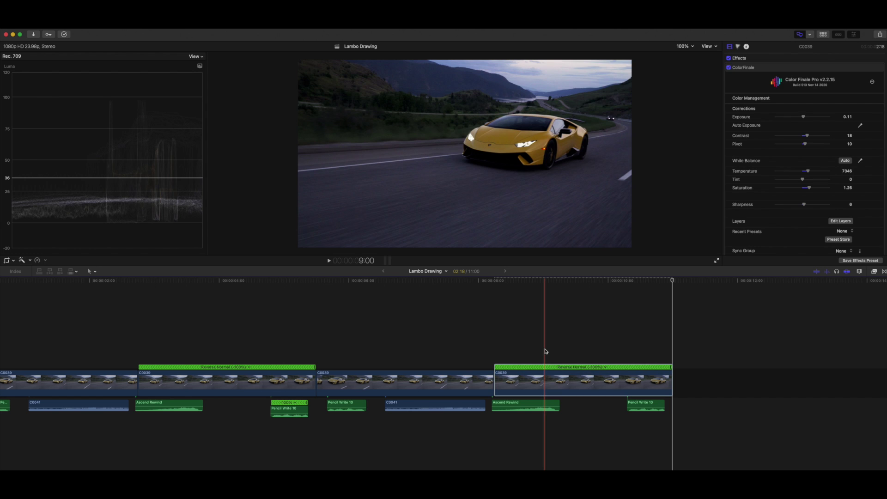
{"action": "scroll", "coordinate": [544, 351], "scroll_direction": "left", "scroll_amount": 2}
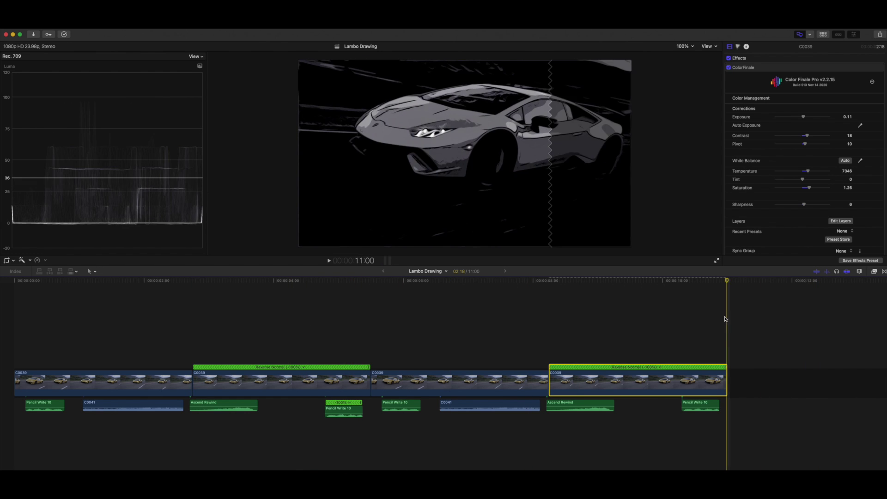
- Play the extended timeline from the beginning to review the repeated drawing-to-real-life sequence with its sound effects
{"action": "left_click", "coordinate": [13, 294]}
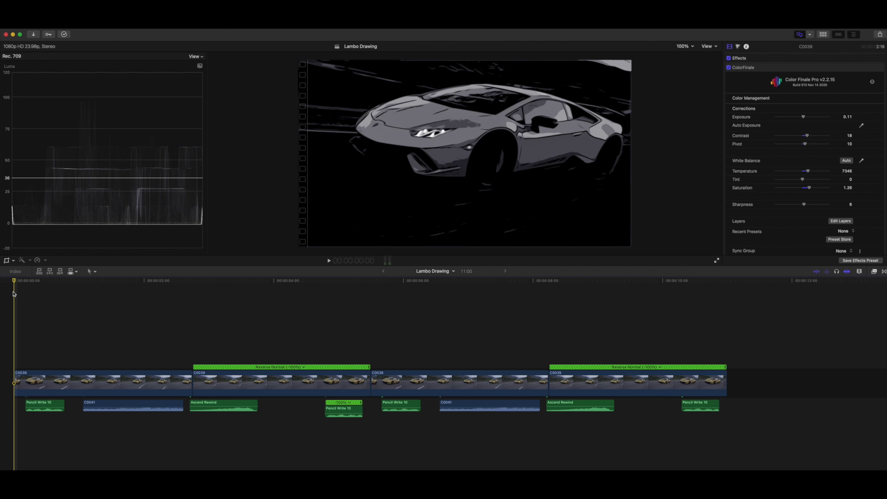
{"action": "key", "text": "space"}
{"action": "left_click", "coordinate": [13, 307]}
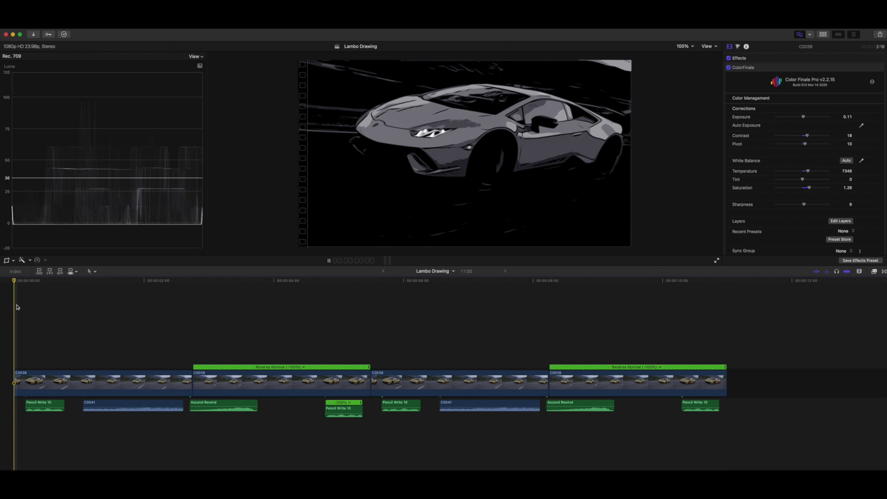